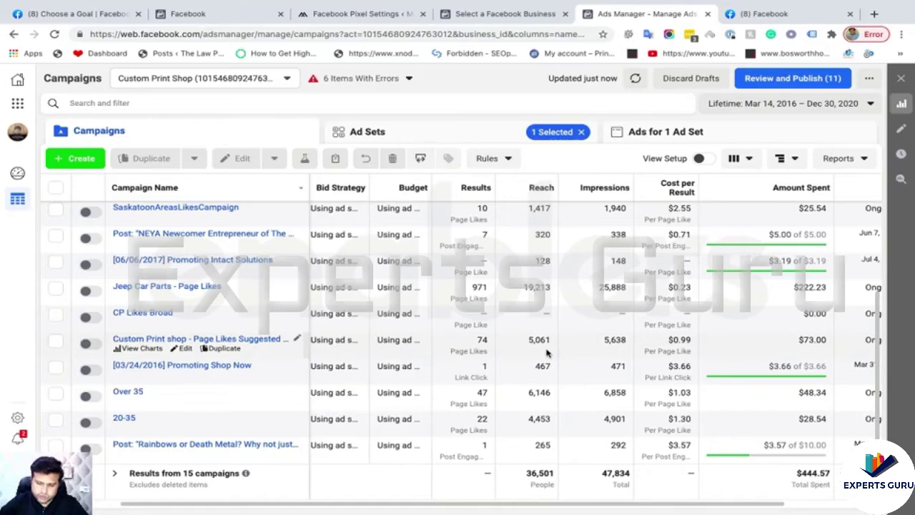
# Step: Examine the campaigns' delivery, results, reach, impressions, cost per result, amount spent, end date and page likes
pyautogui.hscroll(2, 547, 352)
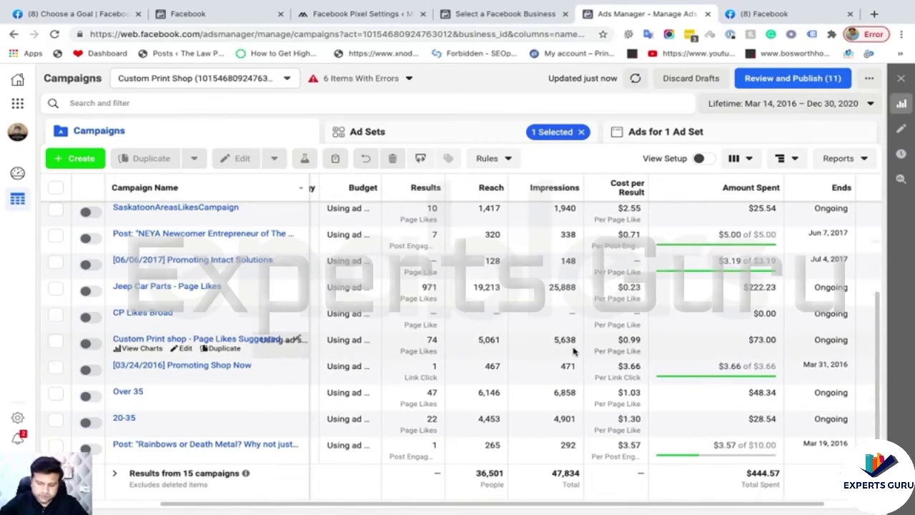
pyautogui.hscroll(2, 579, 350)
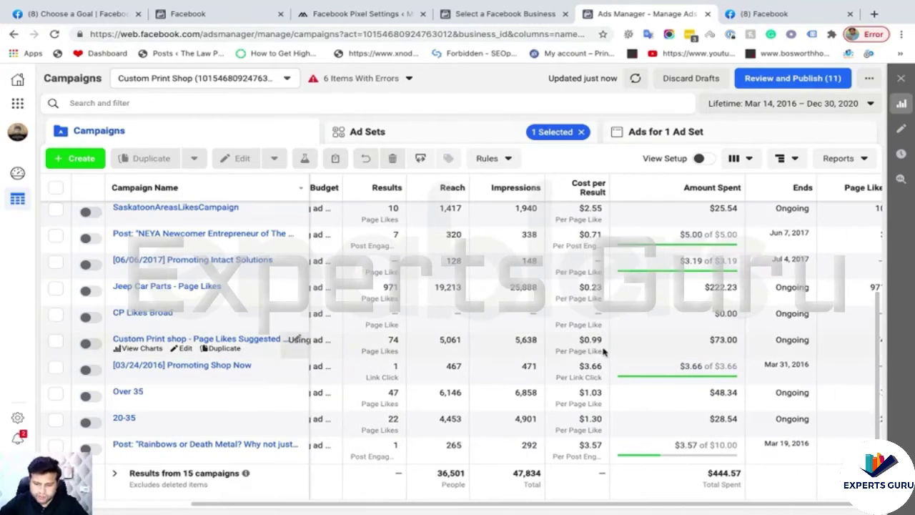
pyautogui.hscroll(1, 602, 350)
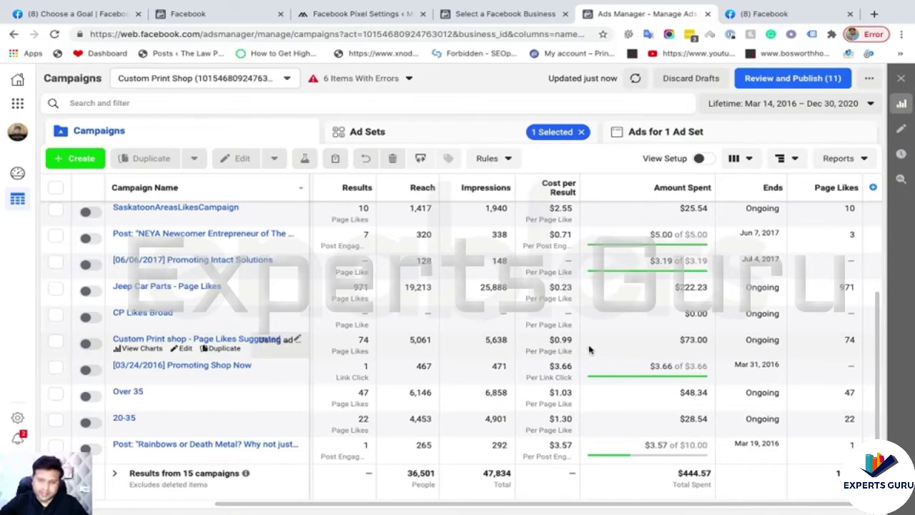
pyautogui.hscroll(1, 603, 348)
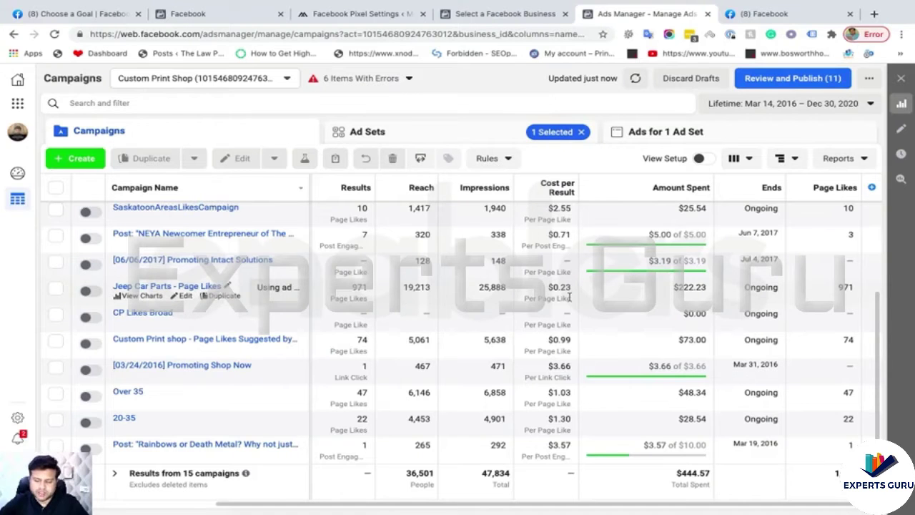
pyautogui.scroll(1, 606, 347)
pyautogui.scroll(5, 606, 347)
pyautogui.hscroll(-2, 557, 355)
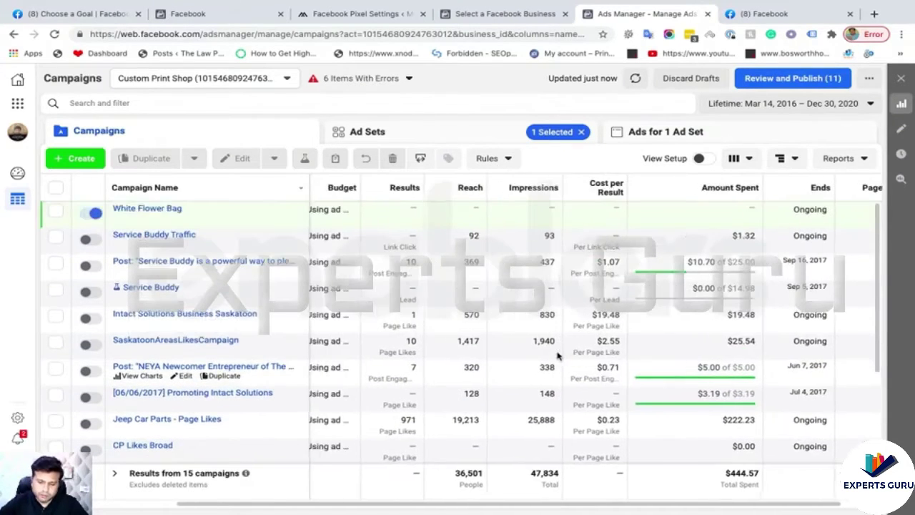
pyautogui.hscroll(-2, 565, 354)
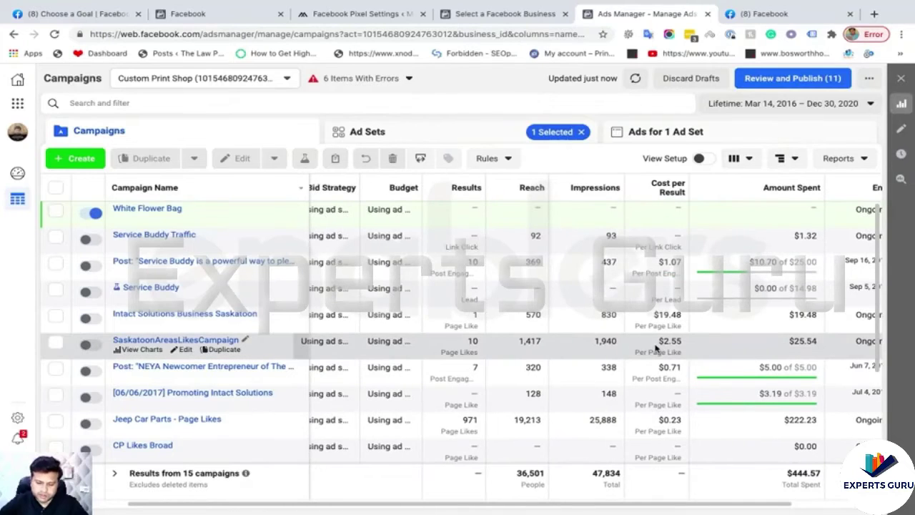
pyautogui.hscroll(-1, 655, 347)
pyautogui.hscroll(-2, 656, 347)
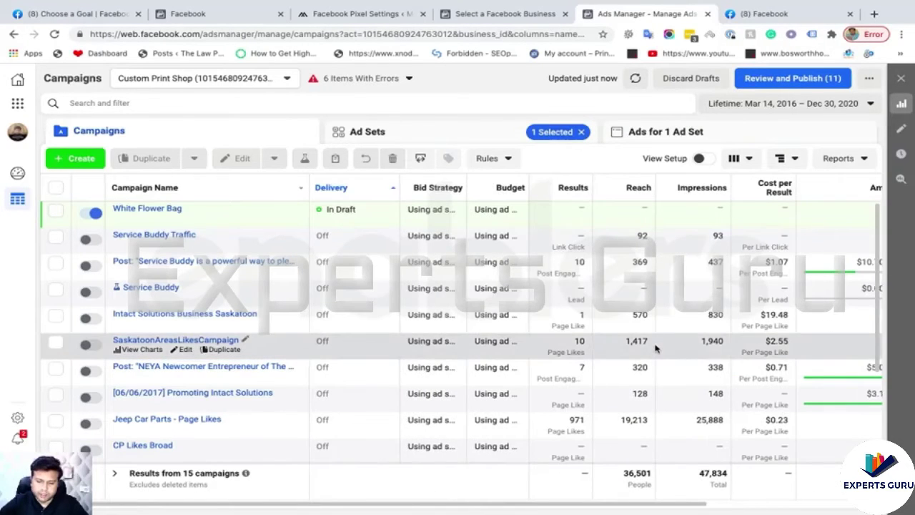
pyautogui.hscroll(5, 655, 347)
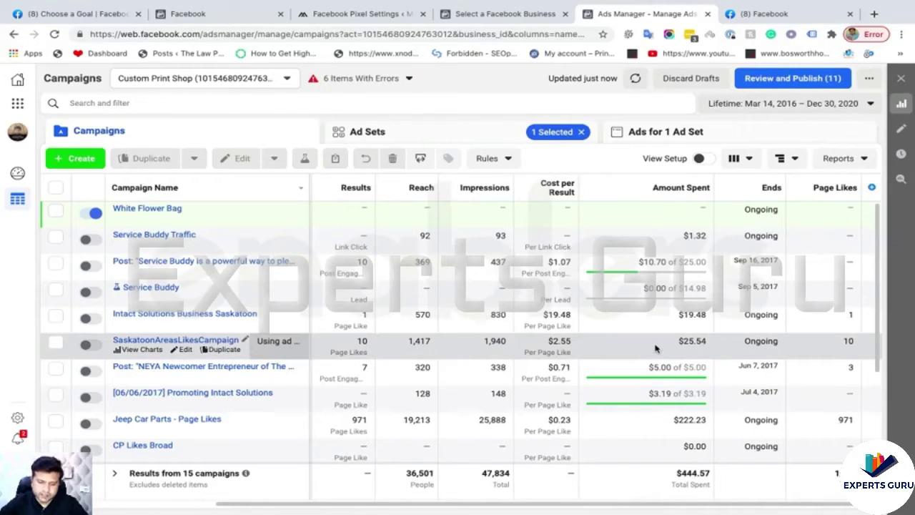
pyautogui.hscroll(-1, 656, 345)
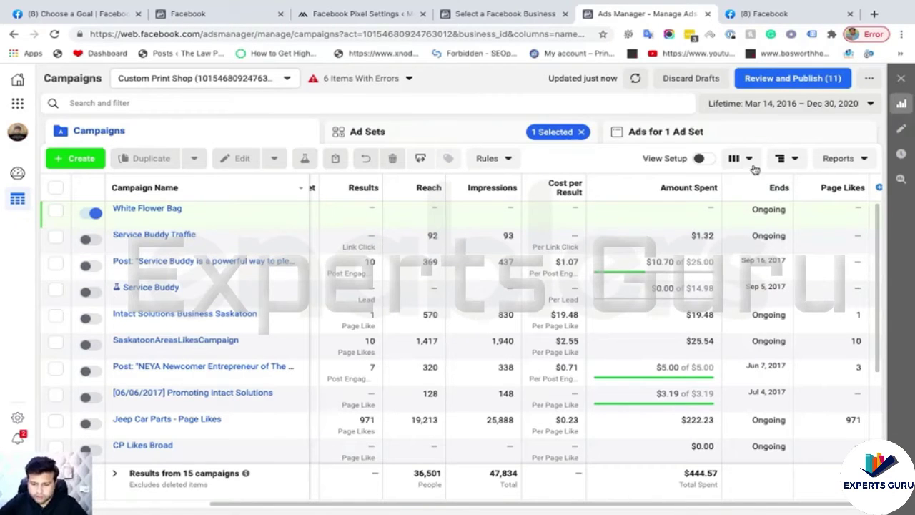
# Step: Open the column customization for the campaigns table and review the performance, page post, messaging, media and click metrics
pyautogui.click(747, 160)
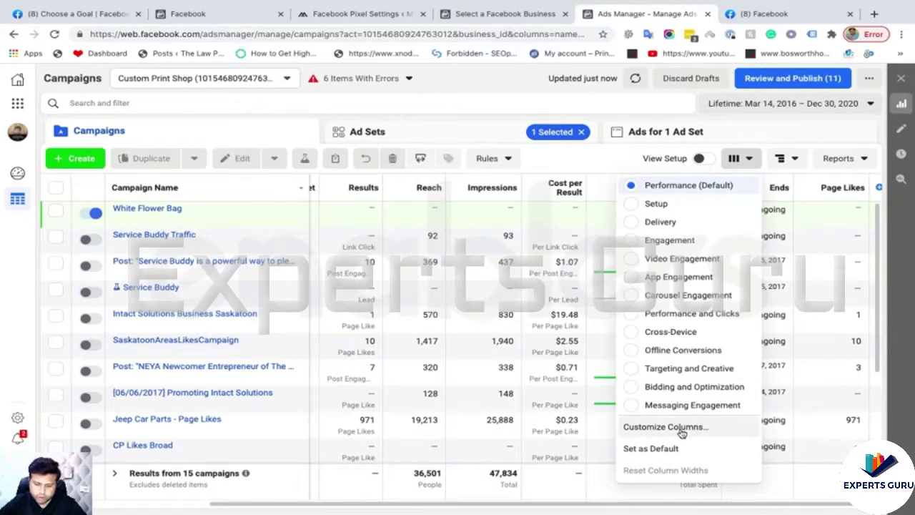
pyautogui.click(681, 428)
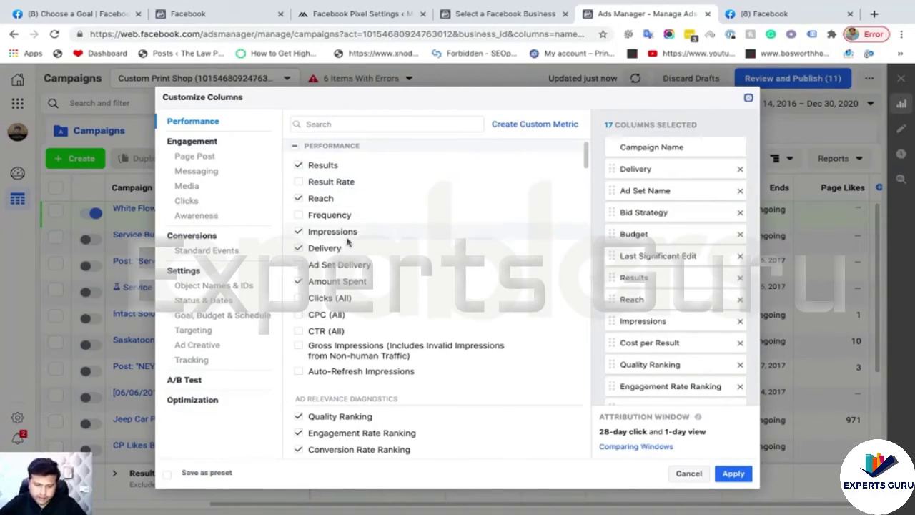
pyautogui.scroll(-5, 341, 302)
pyautogui.scroll(-8, 341, 302)
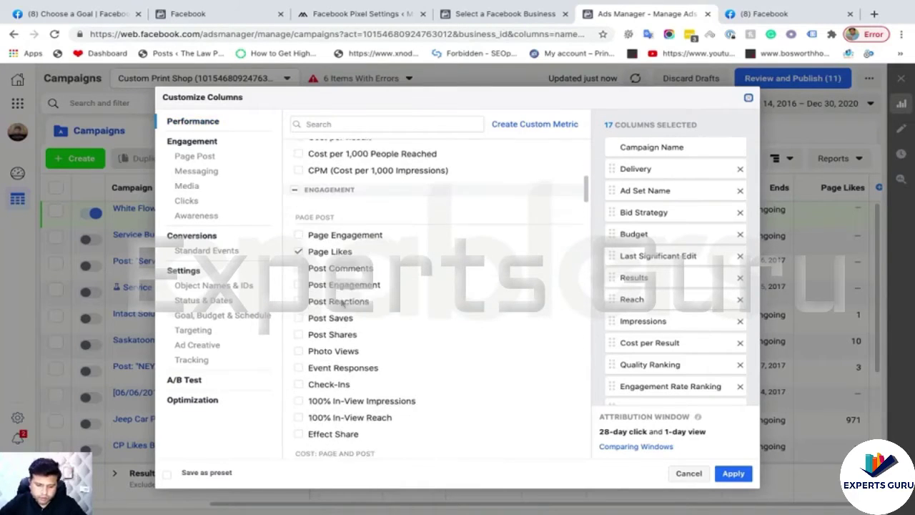
pyautogui.scroll(-6, 342, 302)
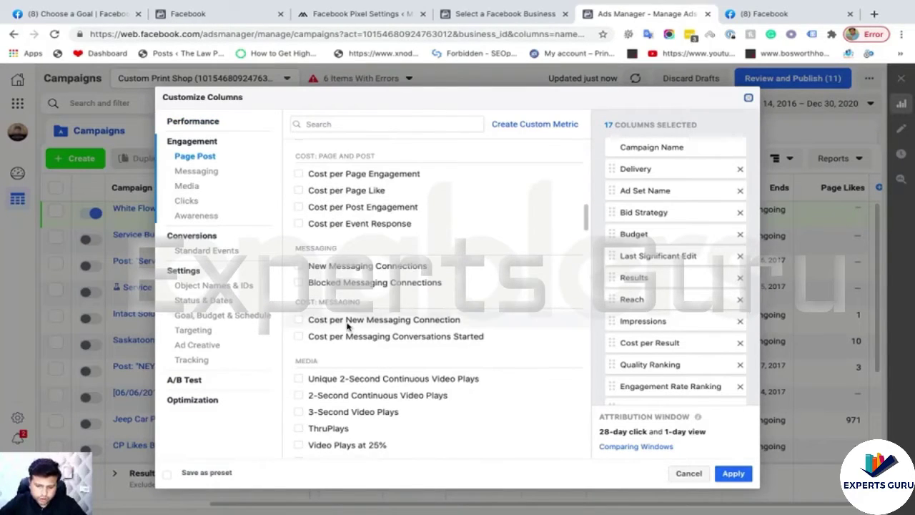
pyautogui.scroll(-6, 348, 325)
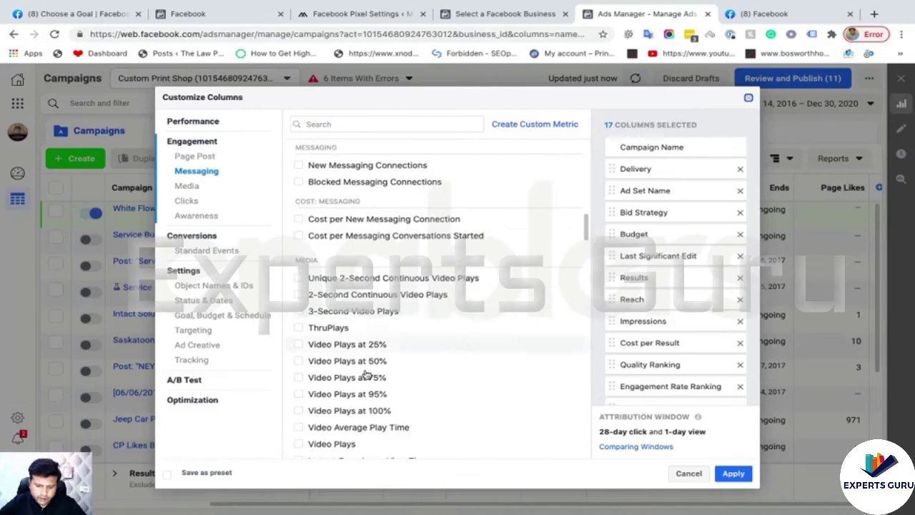
pyautogui.scroll(-6, 368, 356)
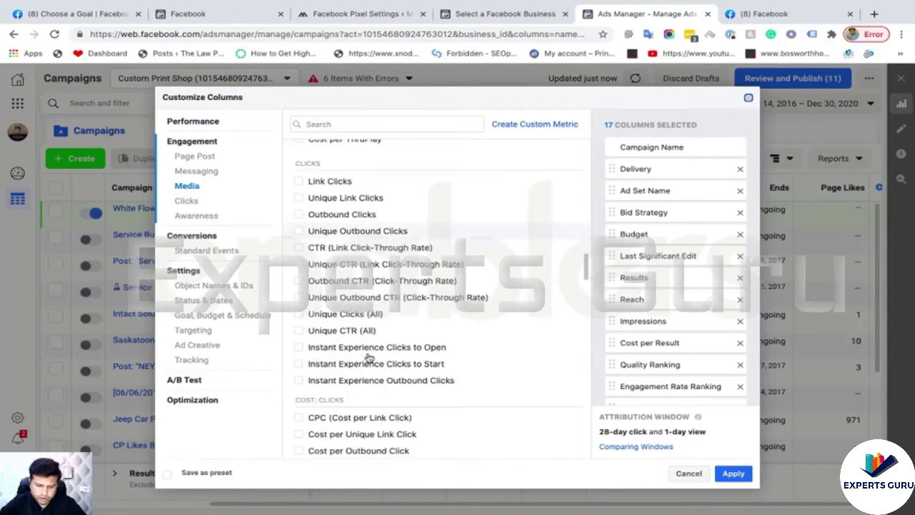
pyautogui.scroll(2, 369, 356)
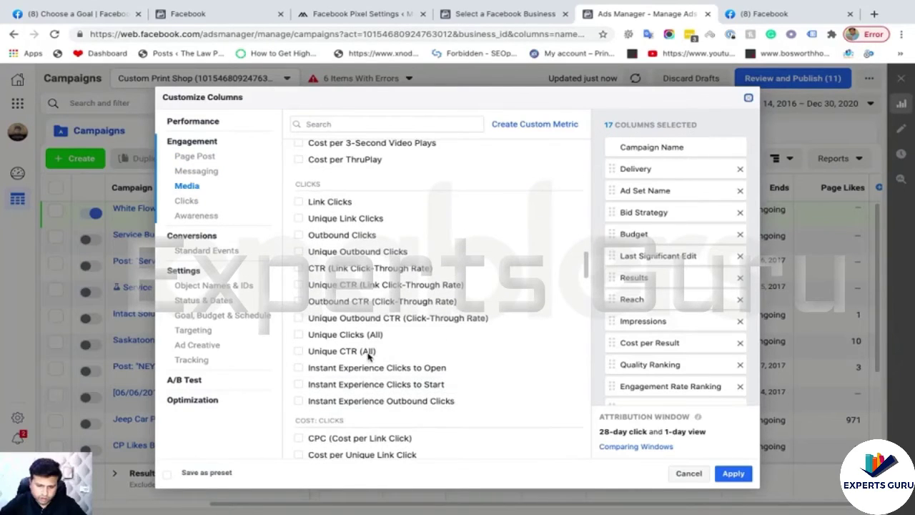
pyautogui.scroll(1, 367, 353)
pyautogui.scroll(-1, 322, 207)
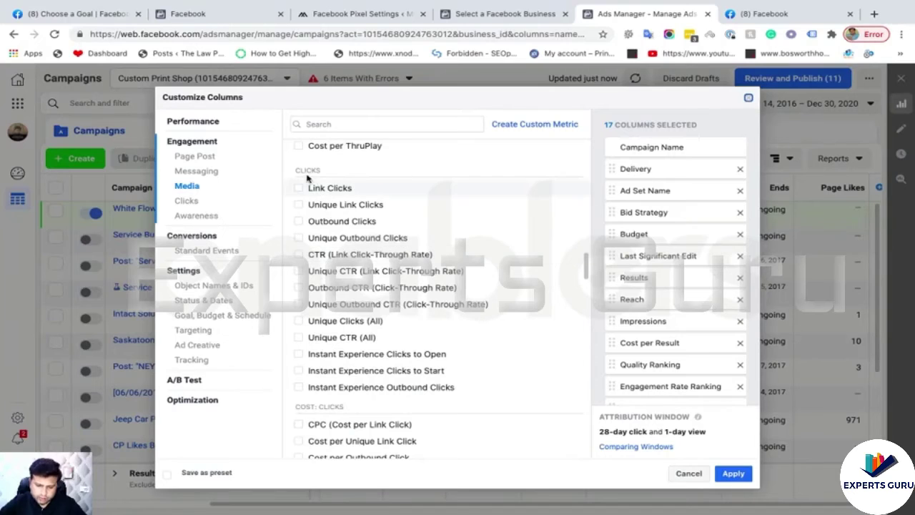
# Step: Examine the click cost metrics and read the descriptions of Cost per Outbound Click, Cost per Unique Link Click and CPC
pyautogui.scroll(-3, 348, 303)
pyautogui.scroll(-2, 348, 303)
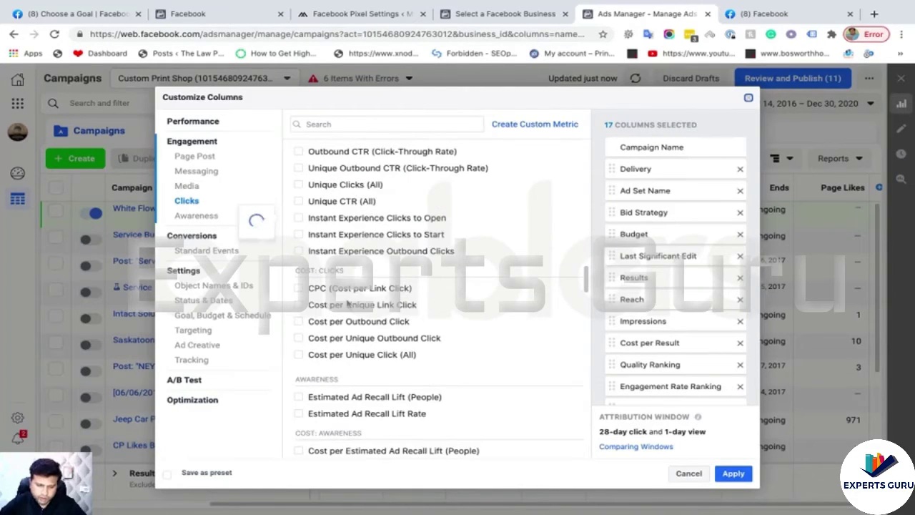
pyautogui.scroll(-2, 348, 303)
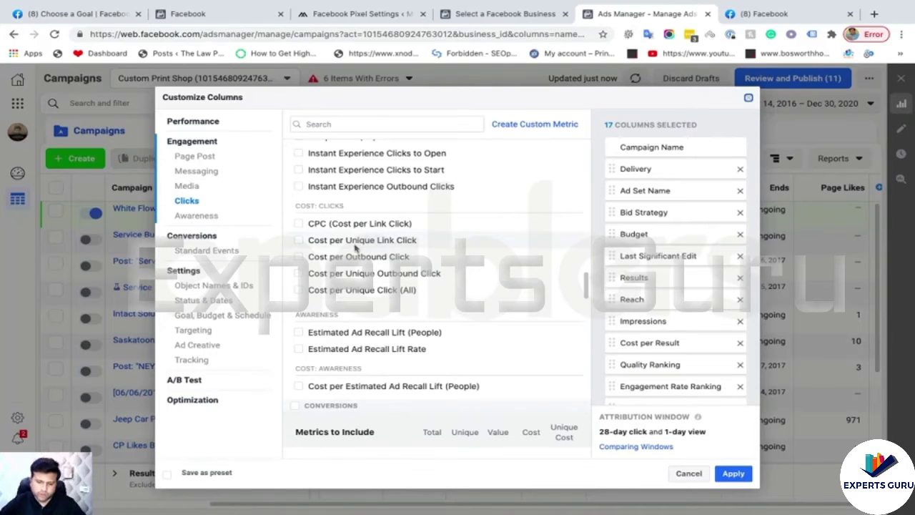
pyautogui.moveTo(369, 259)
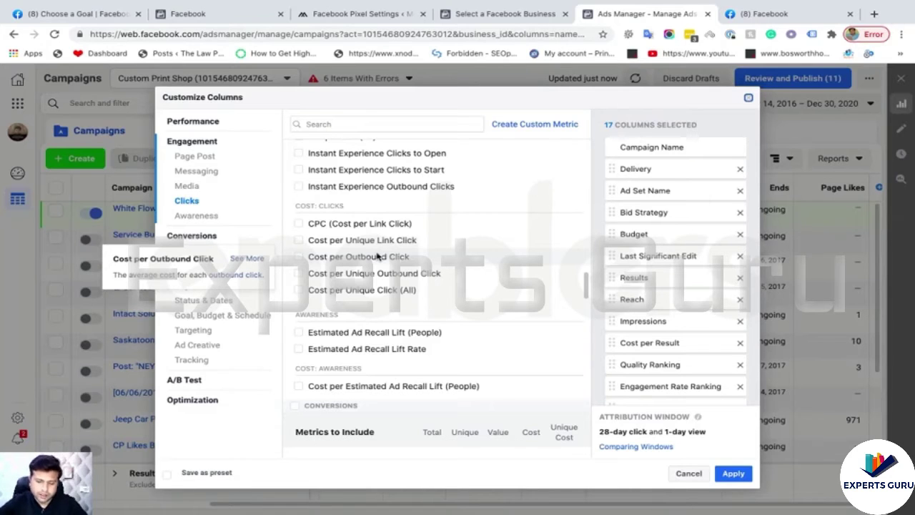
pyautogui.moveTo(371, 243)
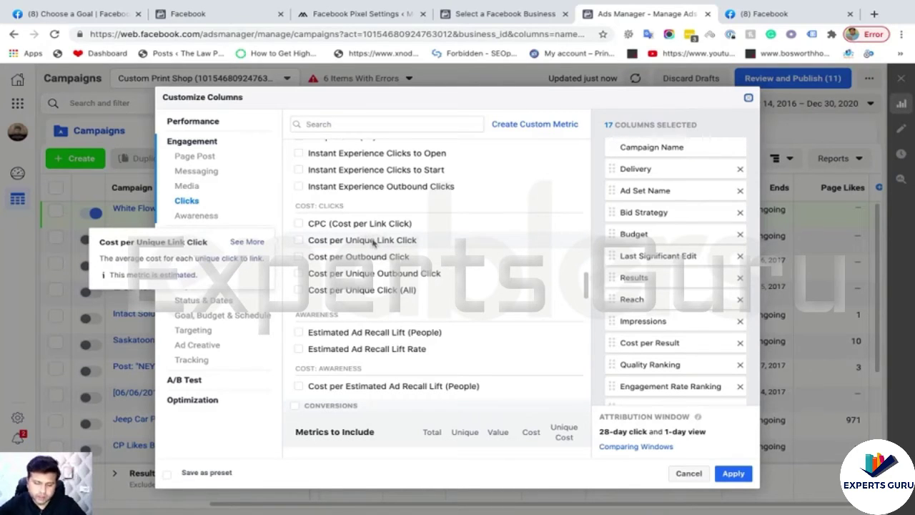
pyautogui.moveTo(398, 233)
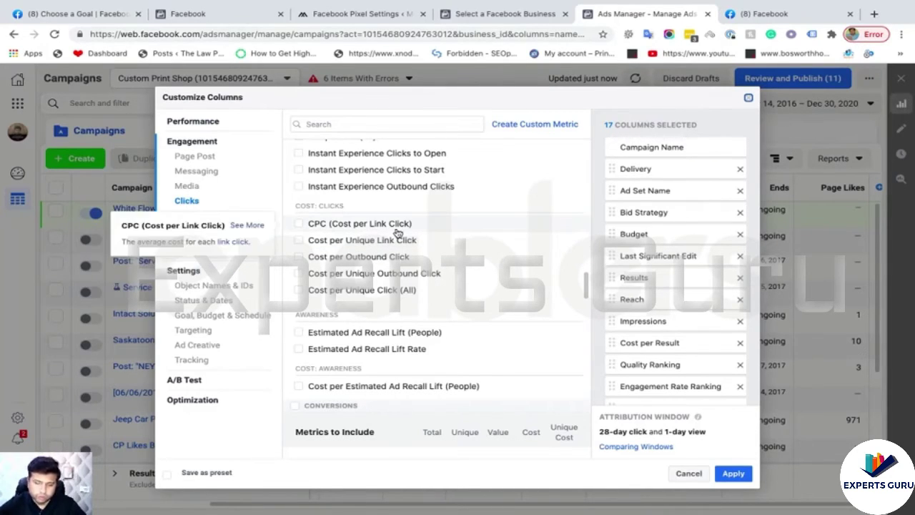
# Step: Review the awareness metrics and standard conversion events, and apply the column selection to the campaigns table
pyautogui.scroll(-5, 431, 329)
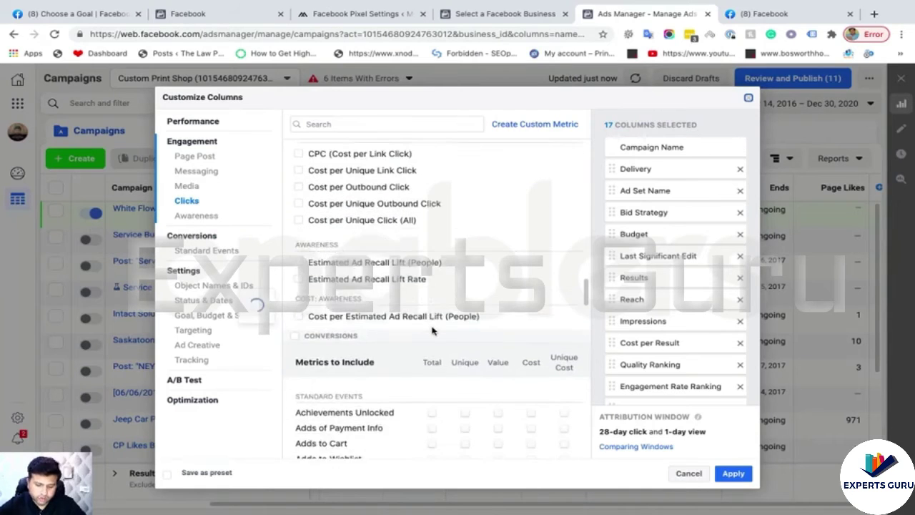
pyautogui.scroll(-7, 431, 329)
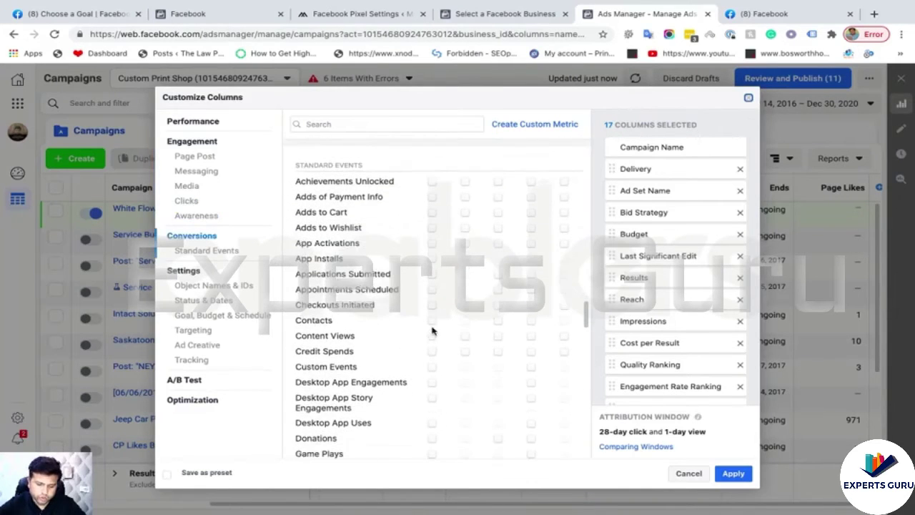
pyautogui.scroll(-2, 431, 329)
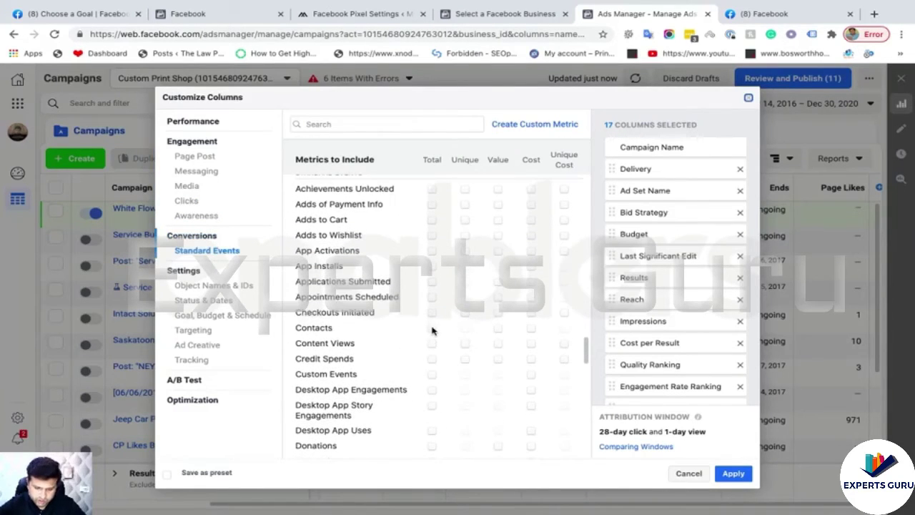
pyautogui.scroll(1, 432, 331)
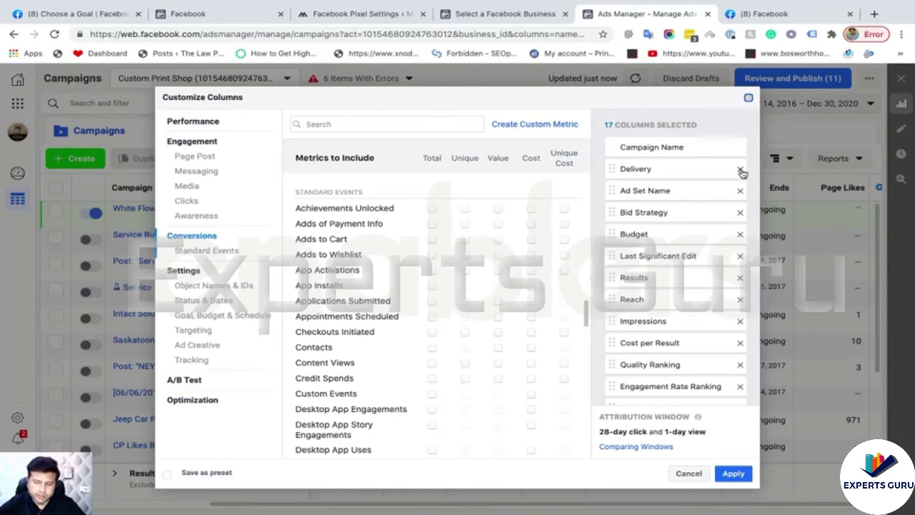
pyautogui.click(731, 475)
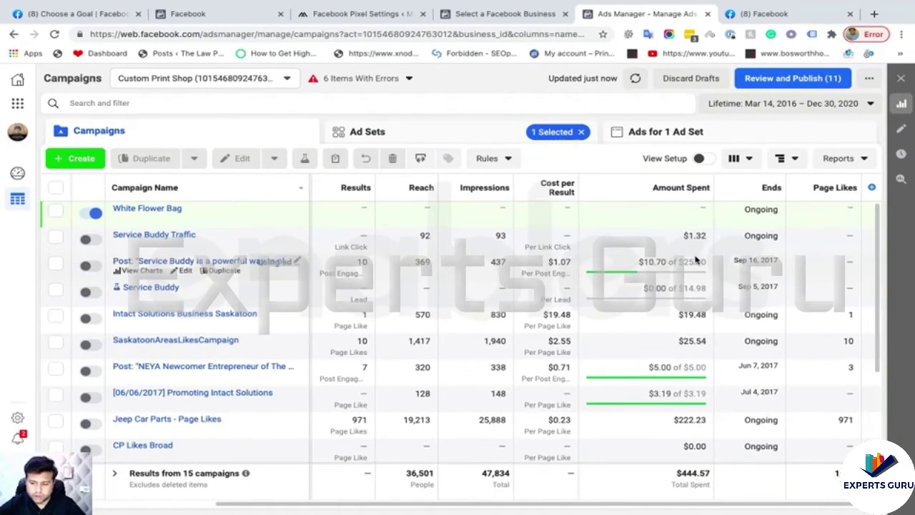
# Step: Look over the campaign columns, view the ads of the selected ad set, and return to the campaign list
pyautogui.hscroll(-5, 695, 260)
pyautogui.hscroll(5, 694, 260)
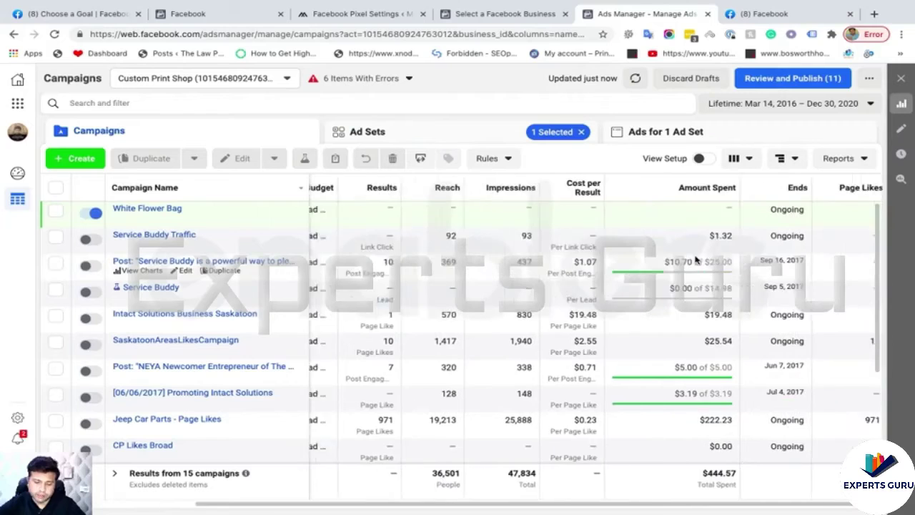
pyautogui.click(833, 164)
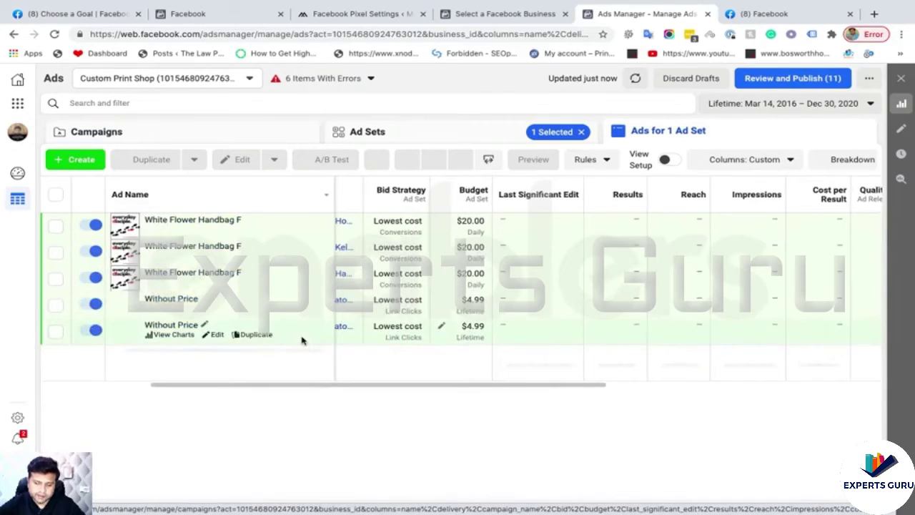
pyautogui.click(233, 127)
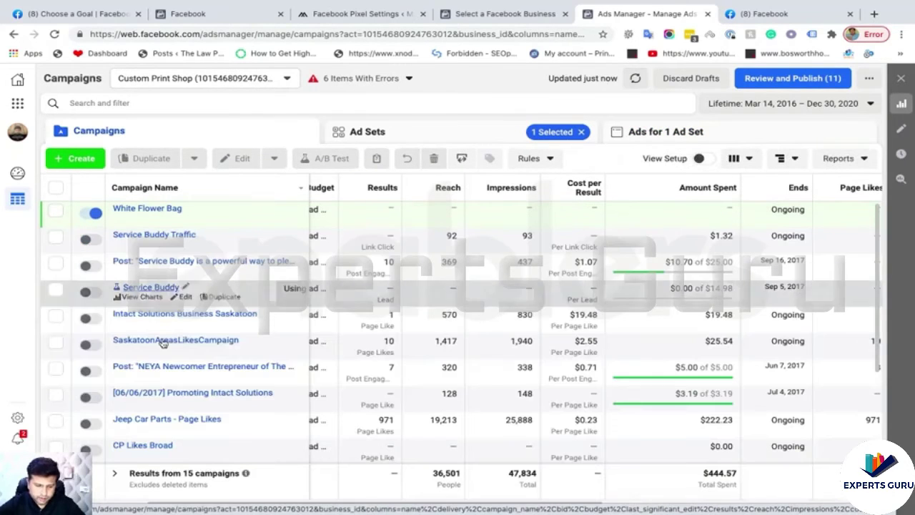
# Step: Open the "NEYA Newcomer Entrepreneur" post campaign and examine its ad sets' results, cost, amount spent, schedule and link clicks
pyautogui.scroll(-1, 239, 329)
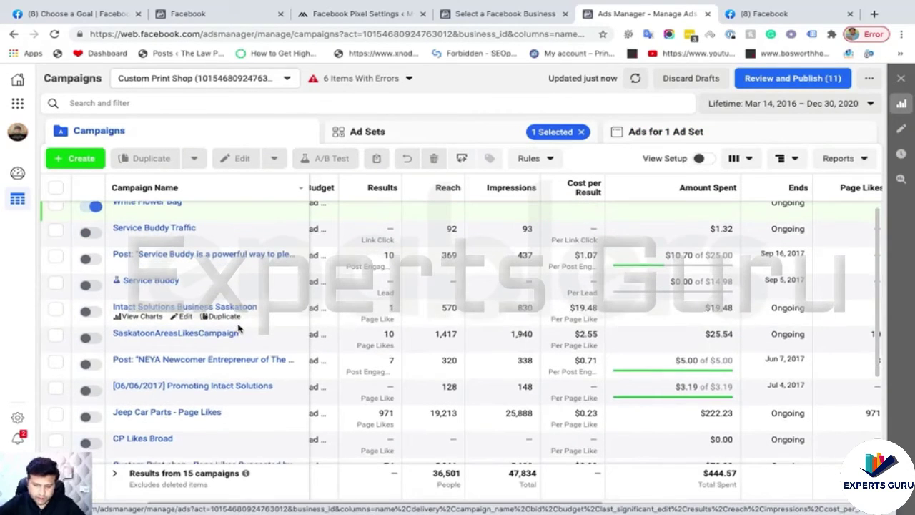
pyautogui.click(191, 362)
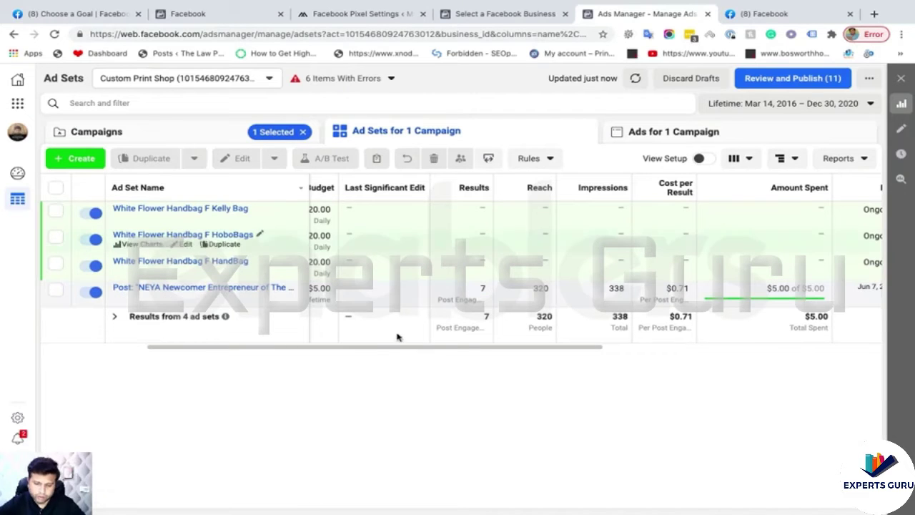
pyautogui.hscroll(10, 362, 350)
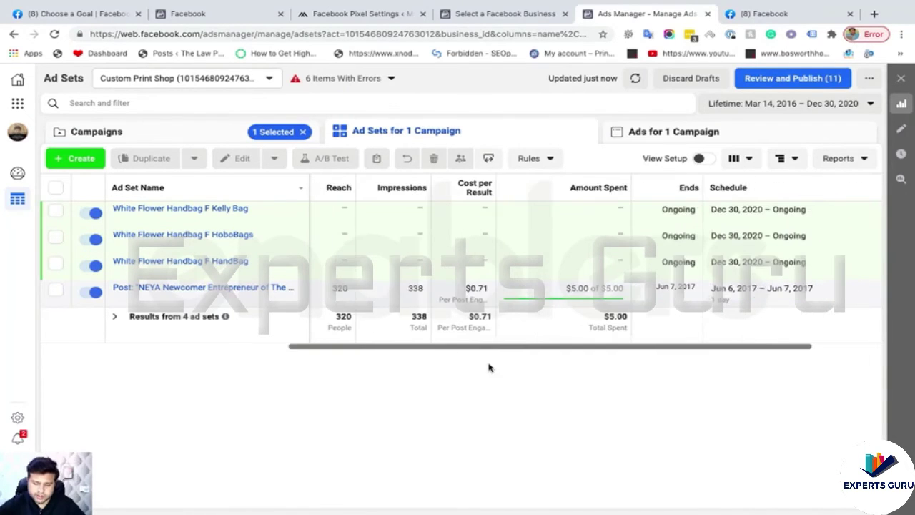
pyautogui.hscroll(-10, 462, 363)
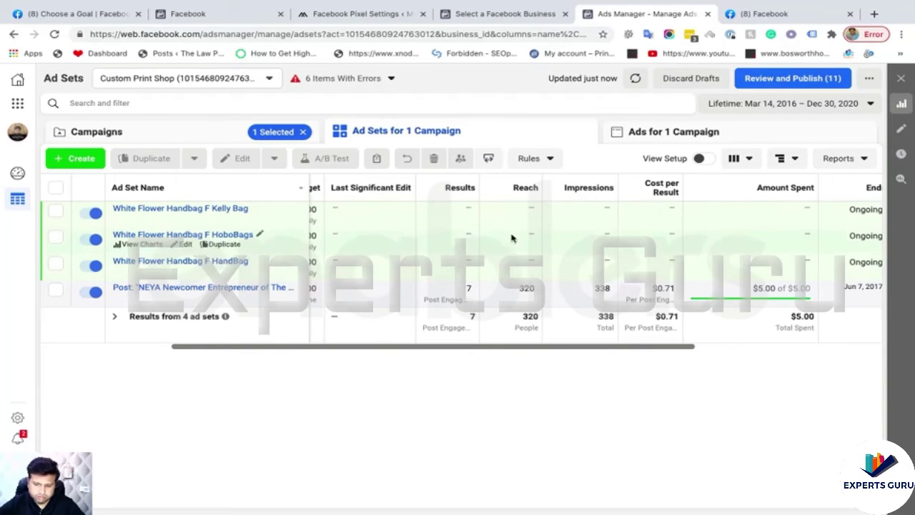
pyautogui.moveTo(427, 349); pyautogui.dragTo(649, 351)
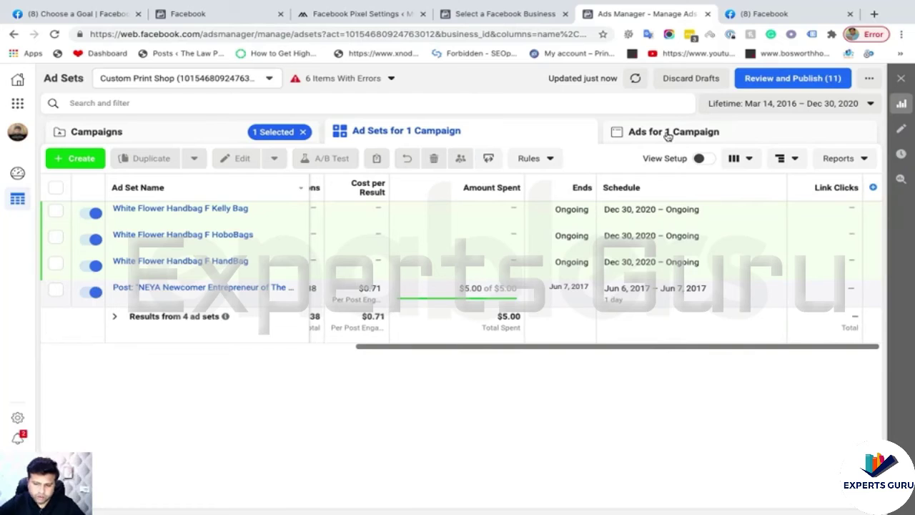
# Step: Inspect the ad-level results of the selected "NEYA Newcomer Entrepreneur" campaign, and return to the campaign list to look over all campaigns
pyautogui.click(666, 135)
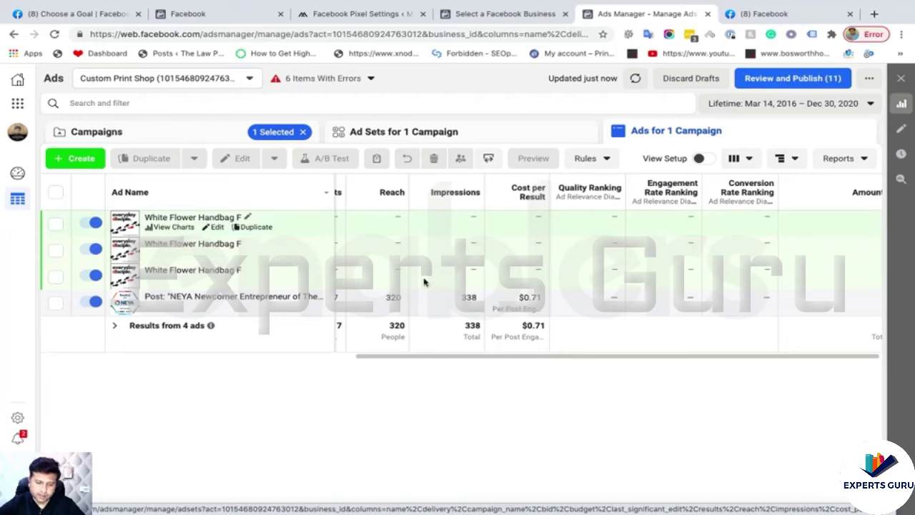
pyautogui.moveTo(439, 359); pyautogui.dragTo(355, 361)
pyautogui.click(124, 141)
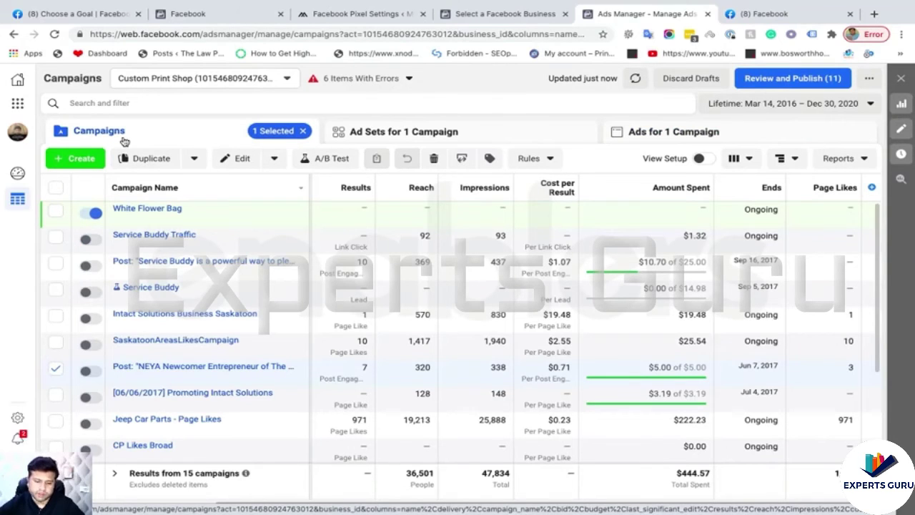
pyautogui.scroll(-3, 379, 353)
pyautogui.scroll(3, 379, 352)
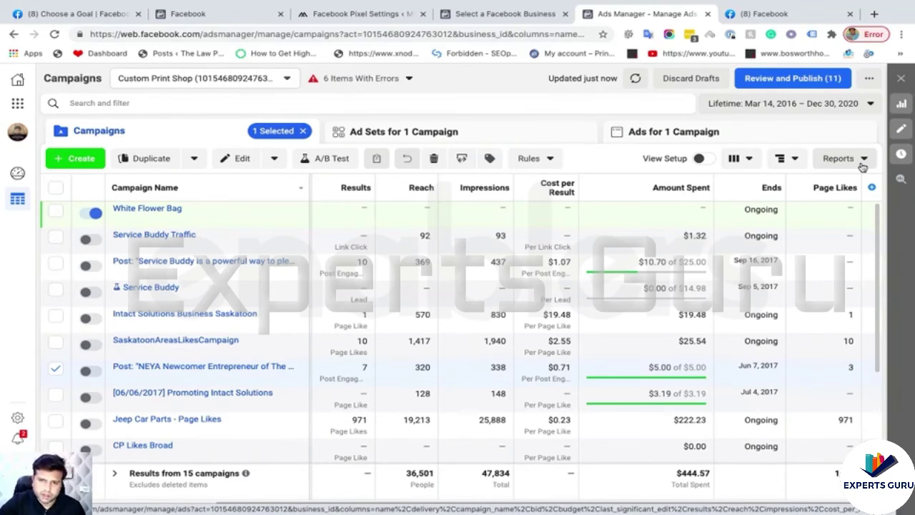
# Step: Look over the column presets and the report export and sharing options, and return to the campaign list
pyautogui.click(737, 159)
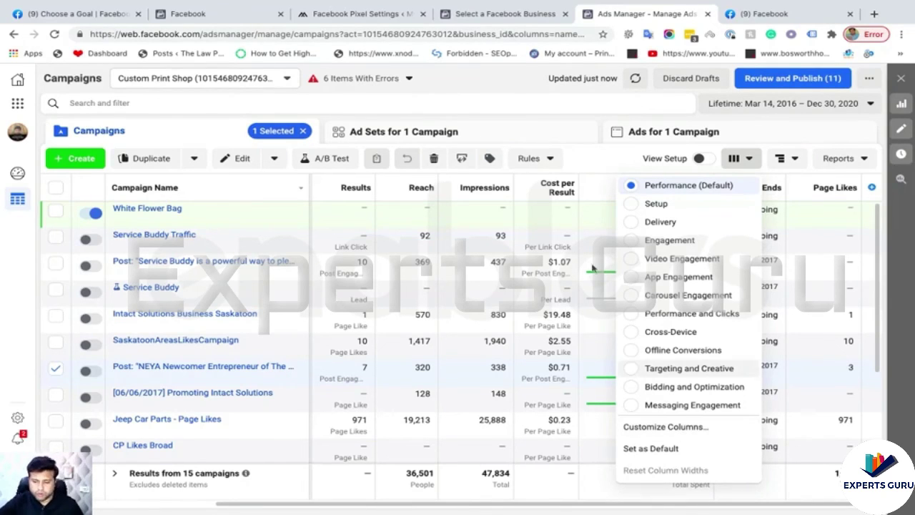
pyautogui.click(848, 158)
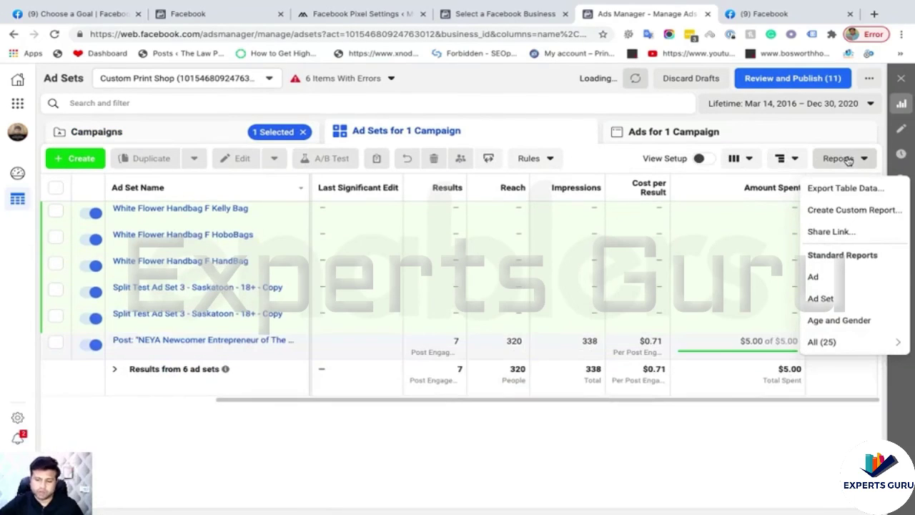
pyautogui.click(163, 151)
pyautogui.click(129, 138)
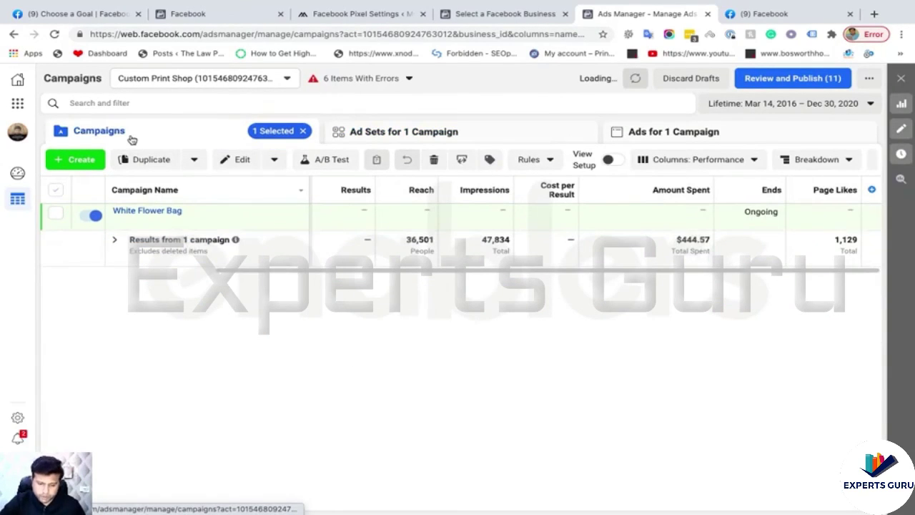